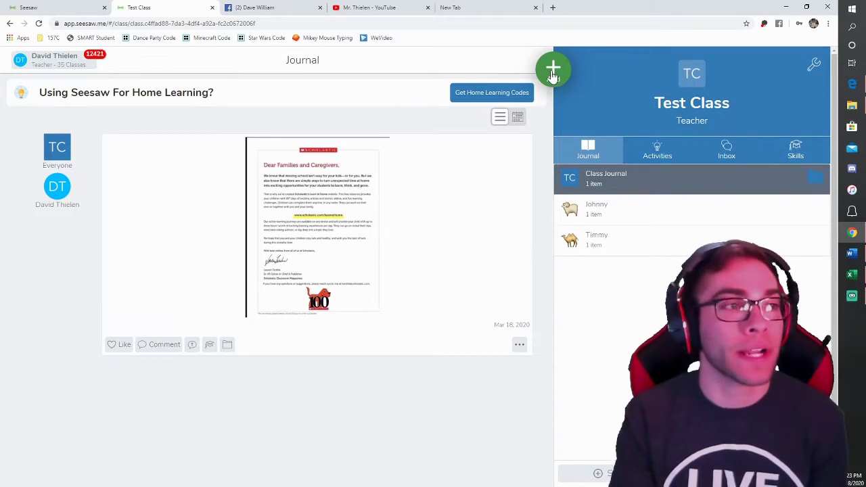
Open the activity library for assigning an activity and browse the school's activities across all grades
left_click(553, 73)
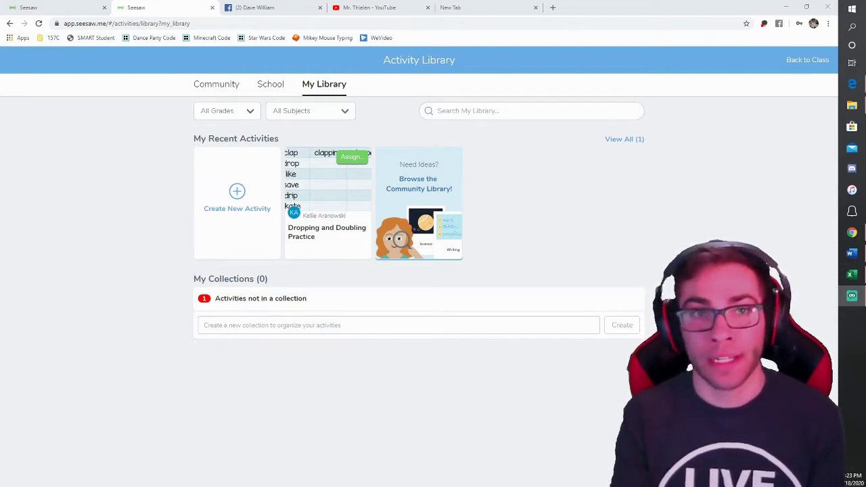
left_click(271, 85)
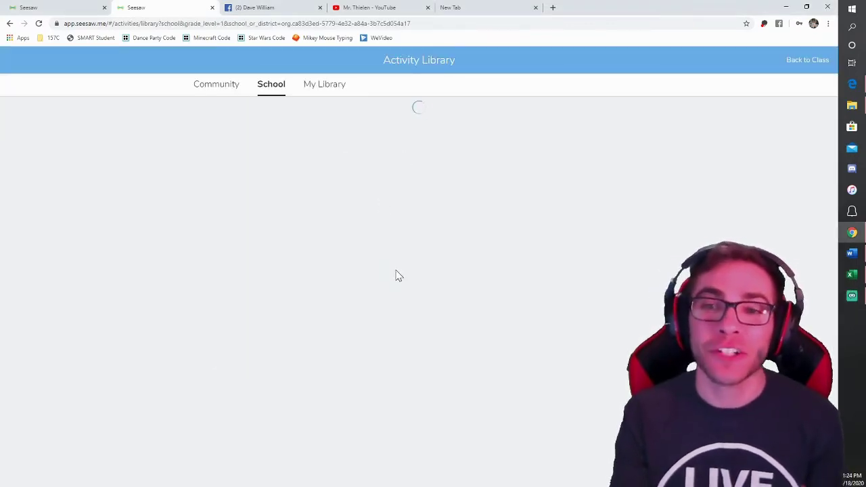
scroll(357, 339, "down", 3)
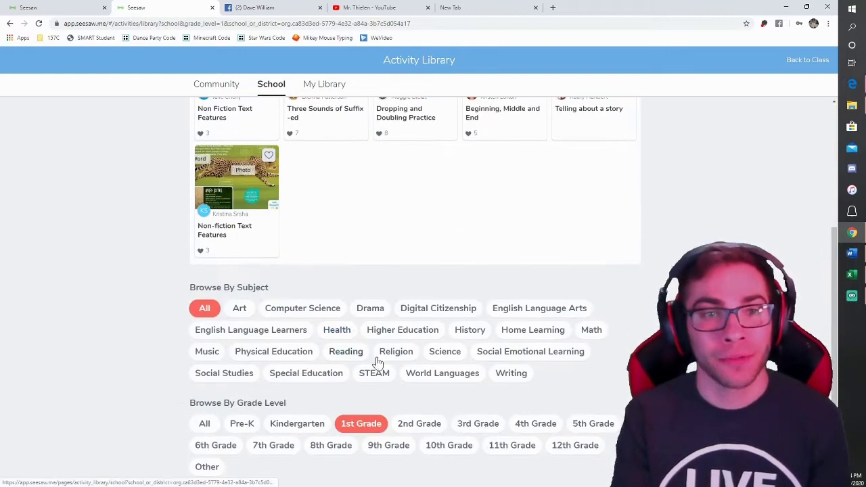
left_click(204, 425)
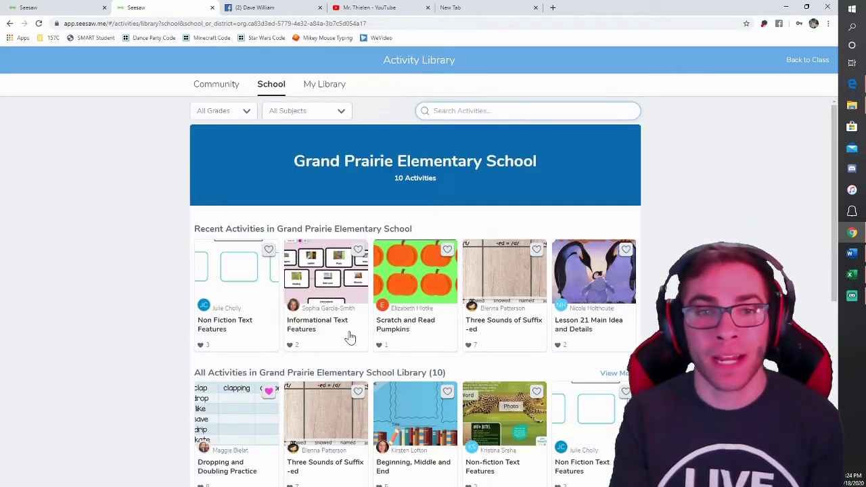
scroll(347, 338, "down", 5)
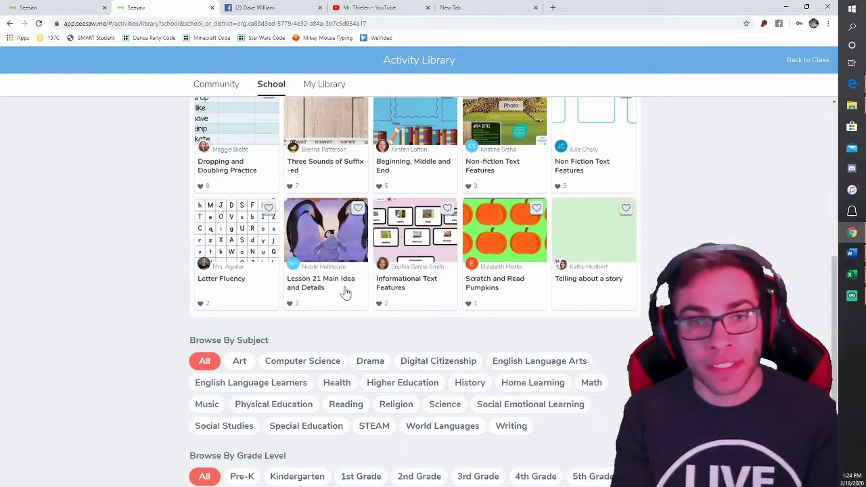
scroll(343, 296, "up", 5)
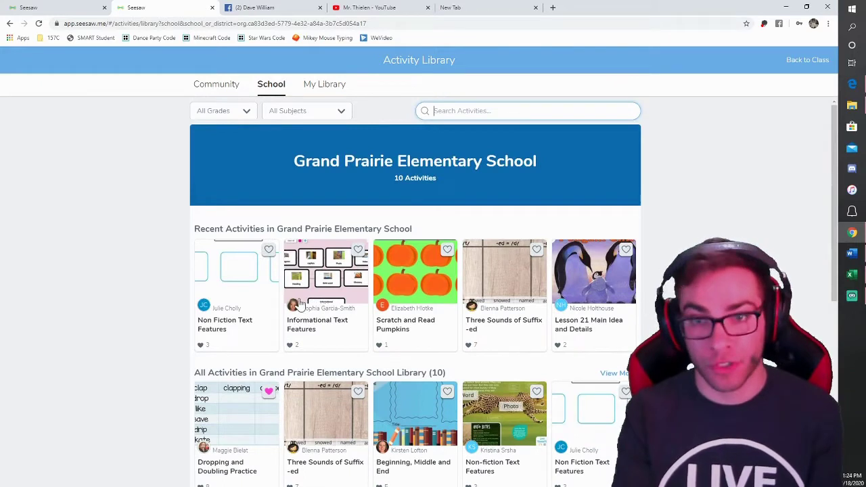
Browse the community's 1st Grade activities and preview the audio instructions of "Family Interview: How do you use math?"
left_click(210, 94)
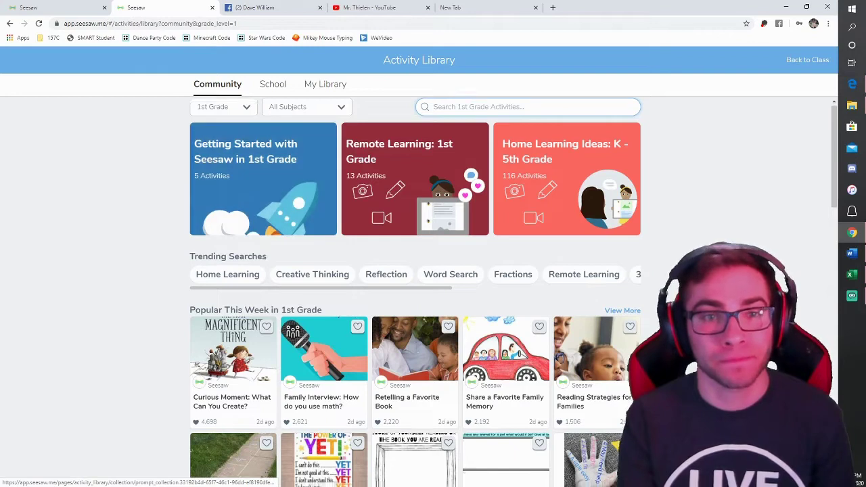
scroll(291, 325, "down", 4)
scroll(312, 318, "down", 4)
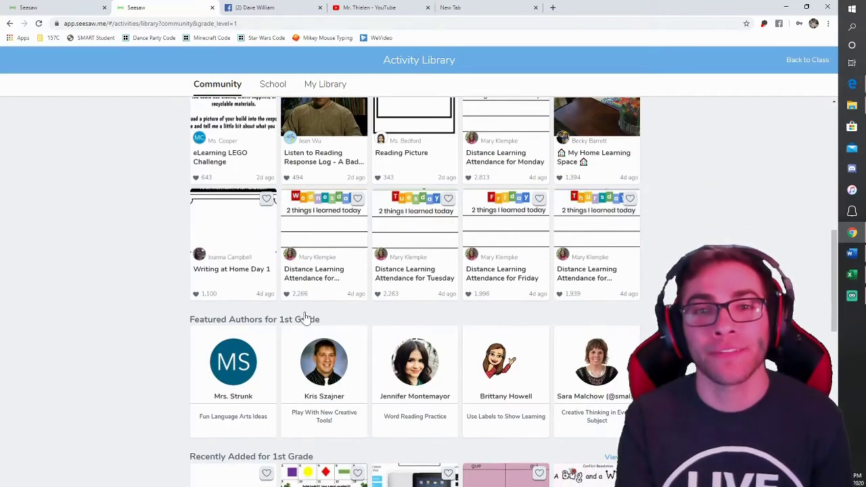
scroll(355, 341, "down", 2)
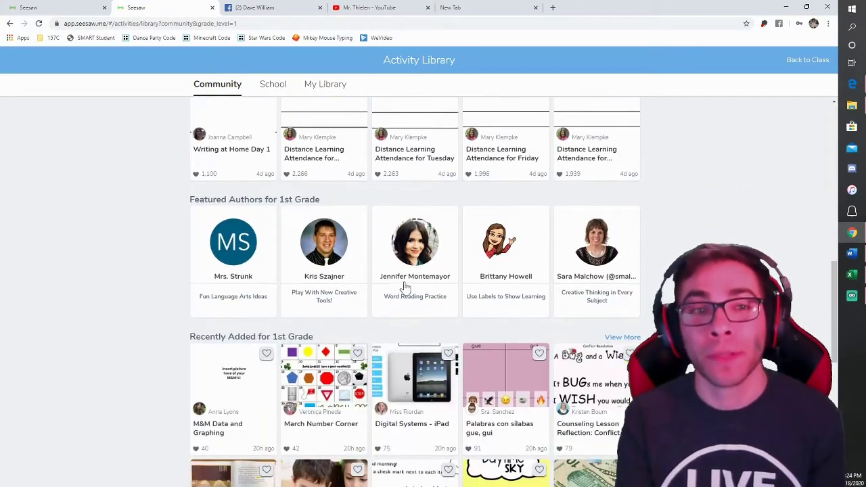
scroll(294, 389, "up", 10)
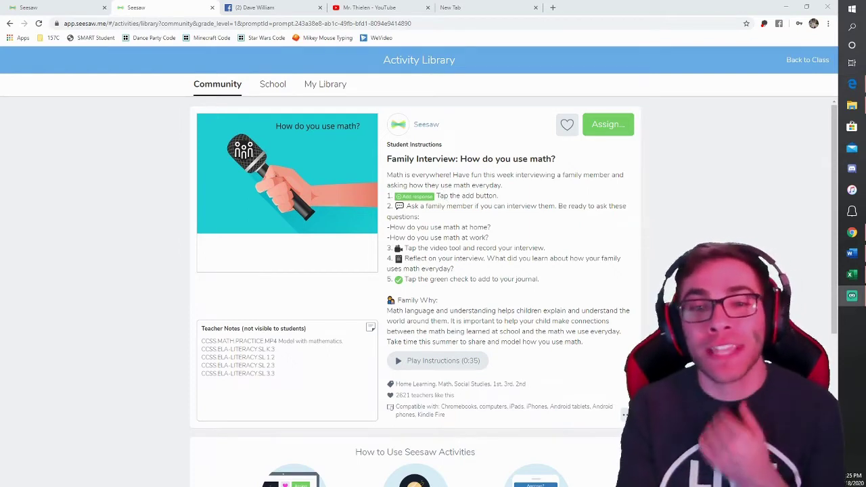
left_click(399, 365)
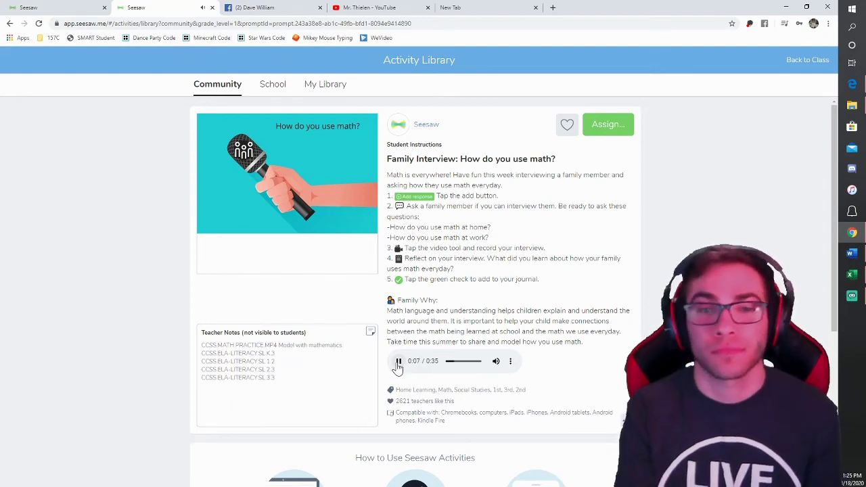
left_click(398, 361)
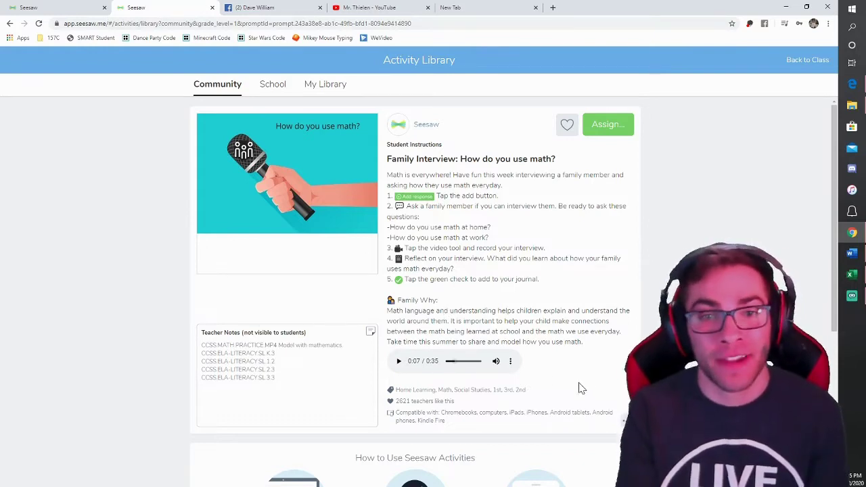
Assign the "Family Interview: How do you use math?" activity to Test Class
left_click(606, 128)
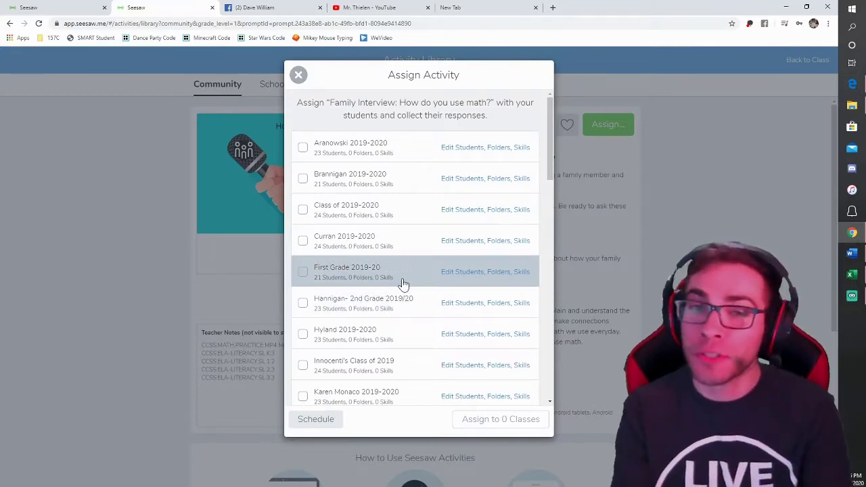
scroll(372, 359, "down", 4)
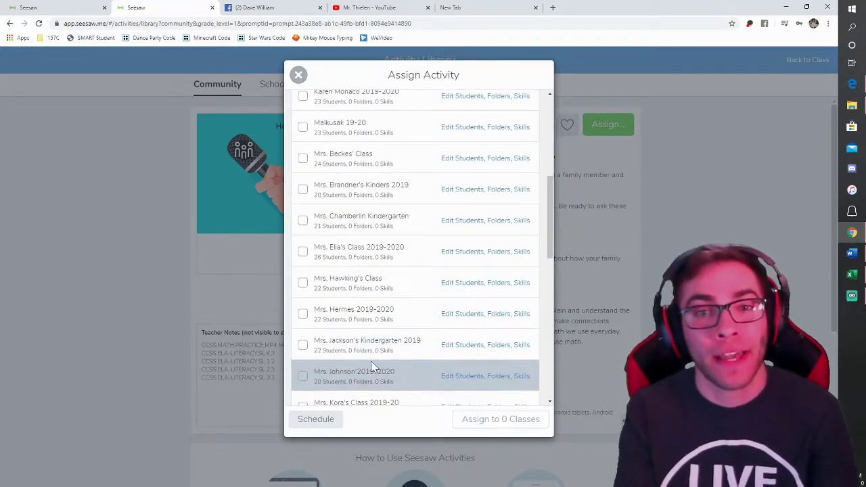
scroll(373, 366, "down", 8)
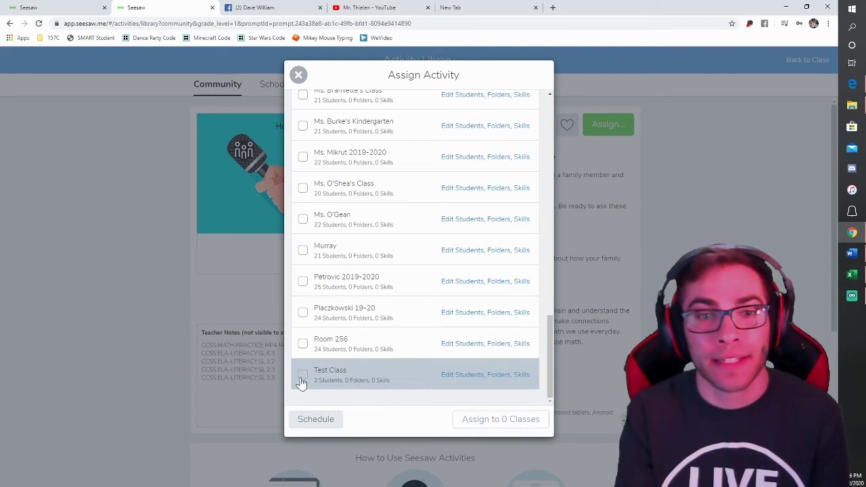
left_click(303, 376)
left_click(472, 420)
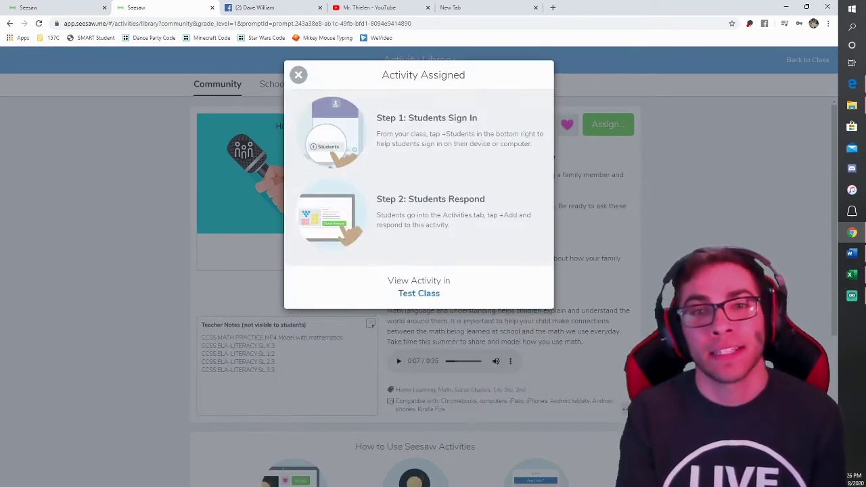
View the assigned activity in Test Class and look over the class's activity list
left_click(423, 296)
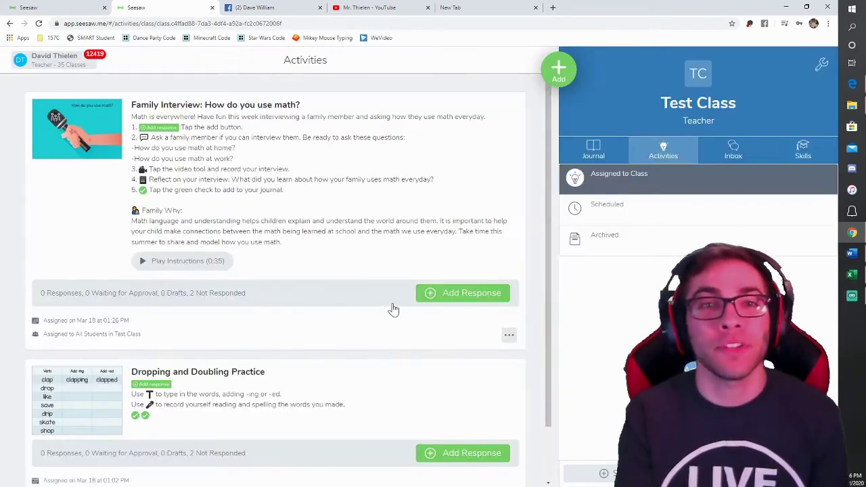
scroll(276, 342, "down", 1)
scroll(276, 352, "up", 1)
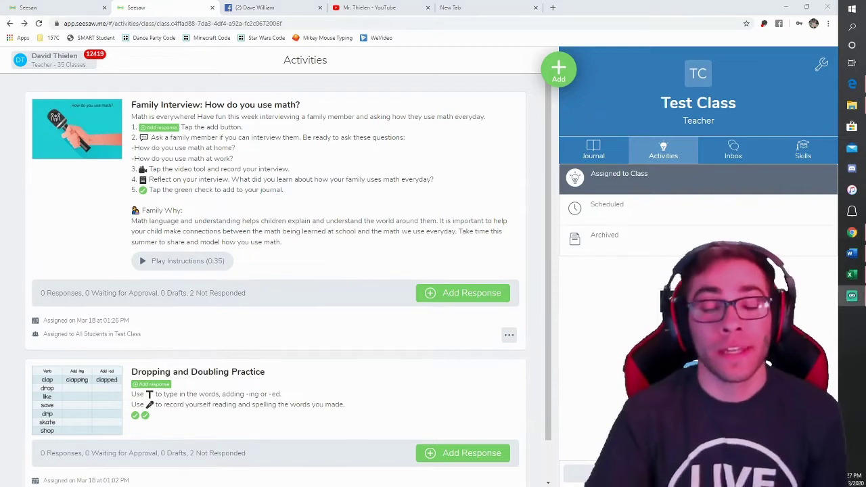
Start a new student work post for Test Class as a blank drawing
left_click(553, 73)
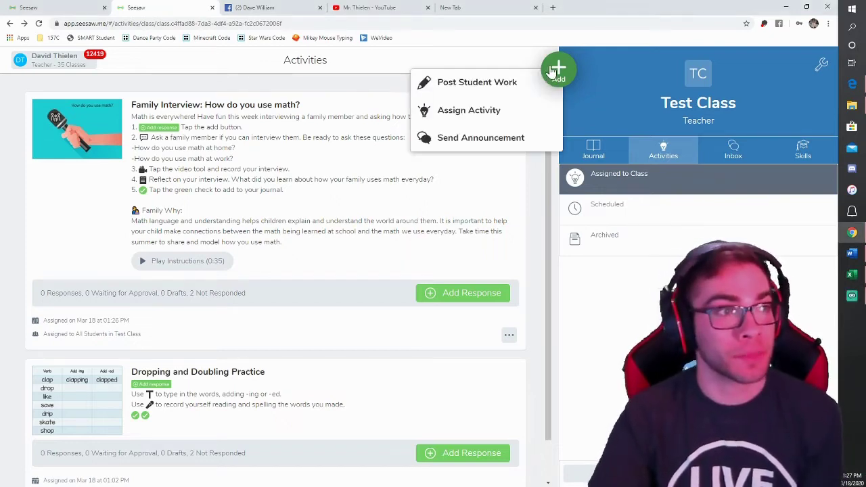
left_click(504, 85)
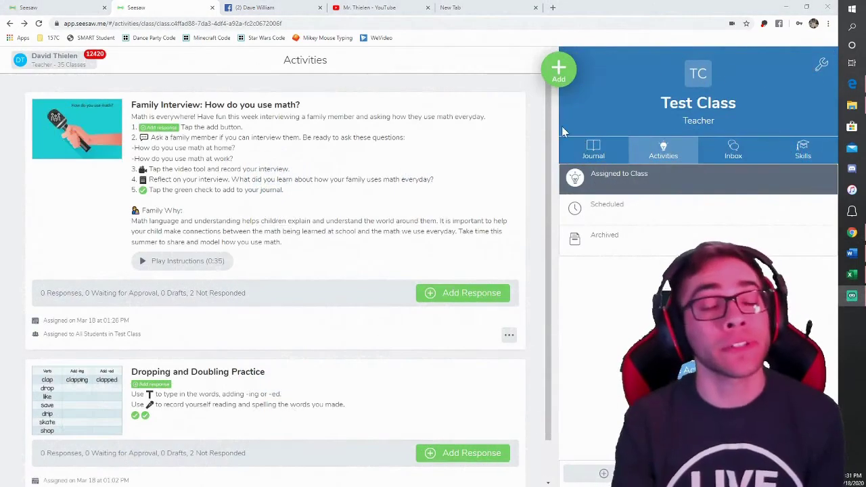
left_click(560, 70)
left_click(477, 86)
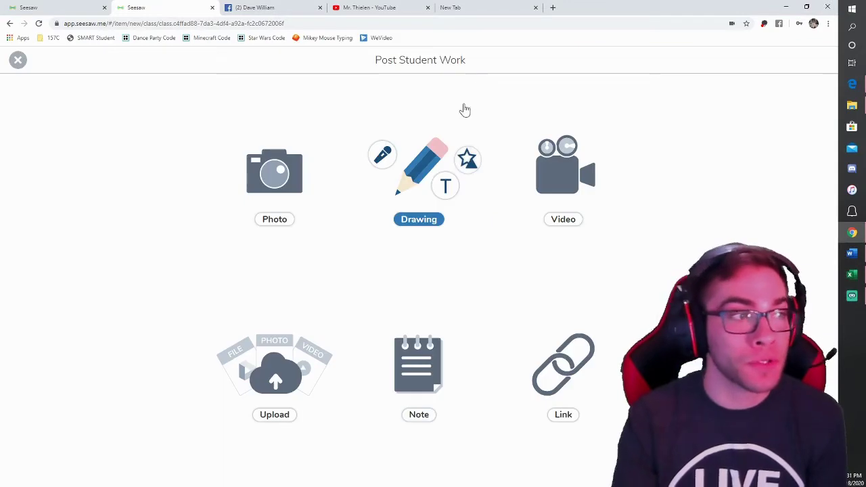
left_click(423, 178)
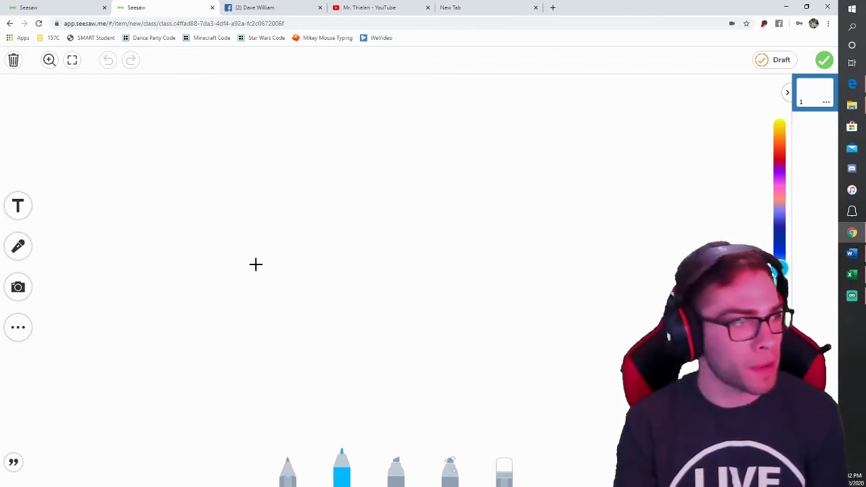
Draw a light blue marker stroke on the canvas, erase it, and set the marker's colour to dark blue
left_click_drag(205, 249, 334, 228)
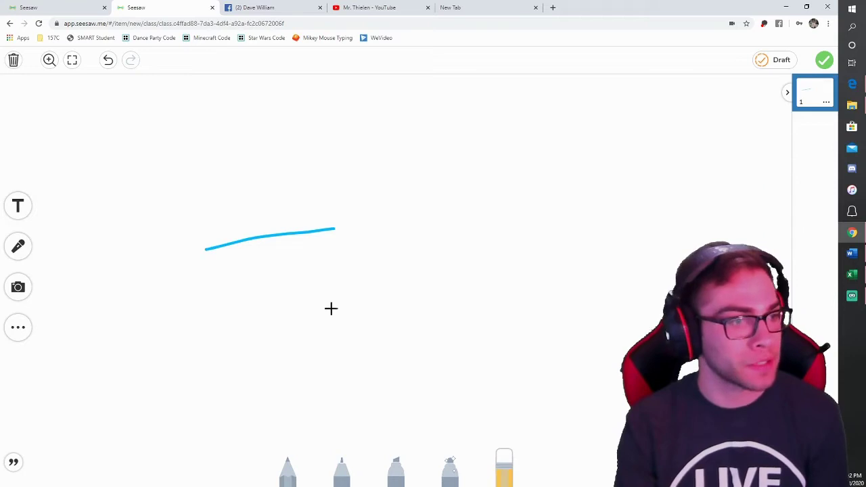
left_click_drag(345, 224, 192, 252)
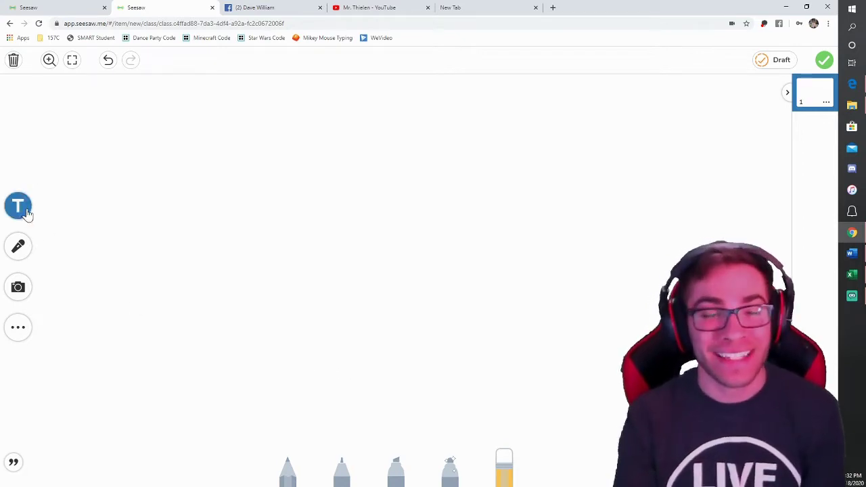
left_click(343, 473)
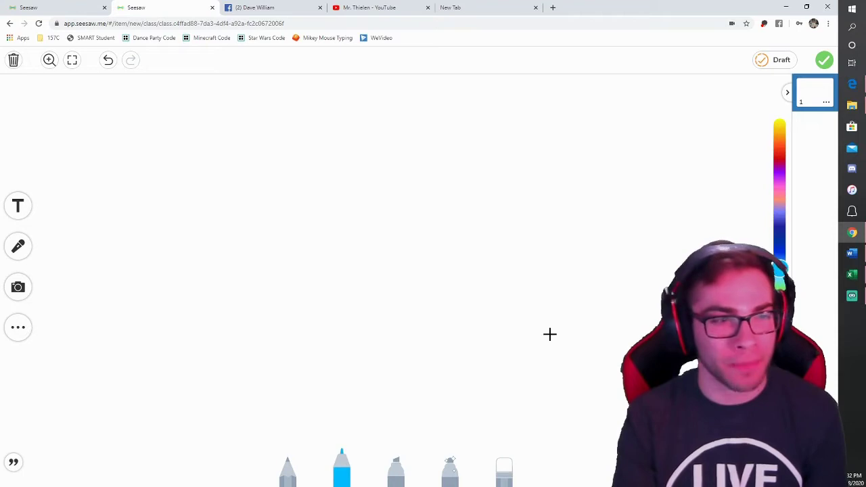
mouse_move(779, 268)
left_mouse_down()
mouse_move(767, 192)
mouse_move(778, 228)
left_mouse_up()
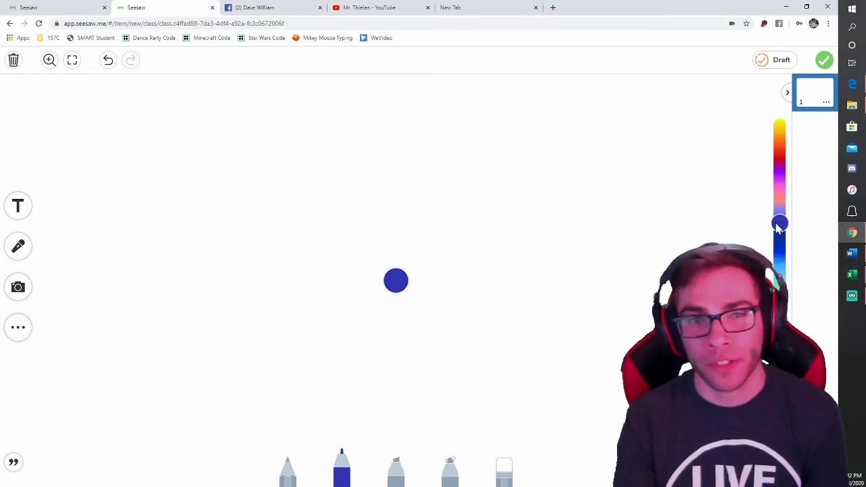
Try the dashed handwriting lines and grid as page backgrounds, and set the background to the rainbow gradient
left_click(19, 327)
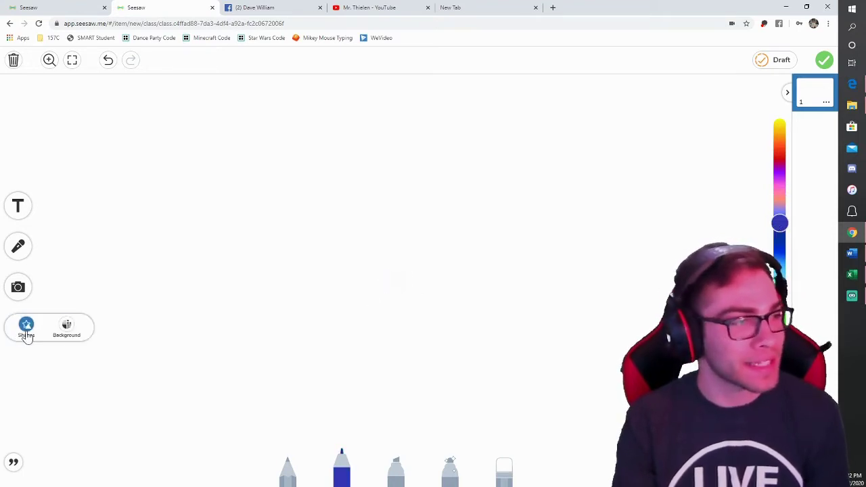
left_click(67, 328)
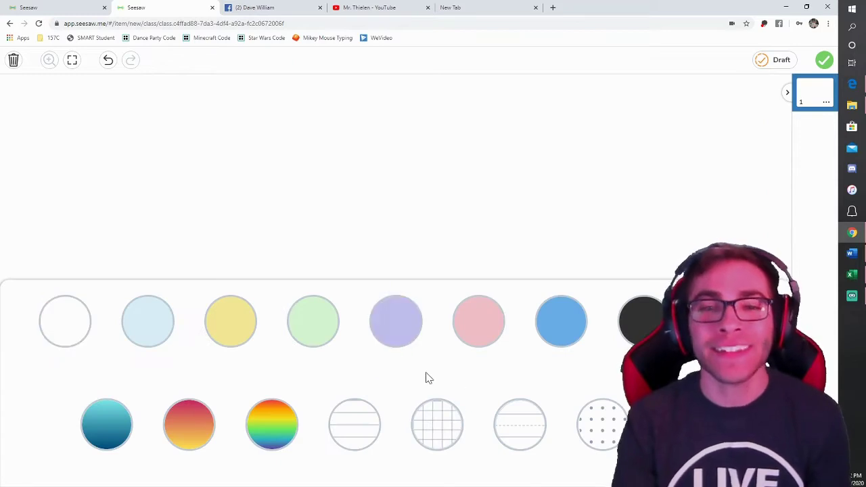
left_click(519, 433)
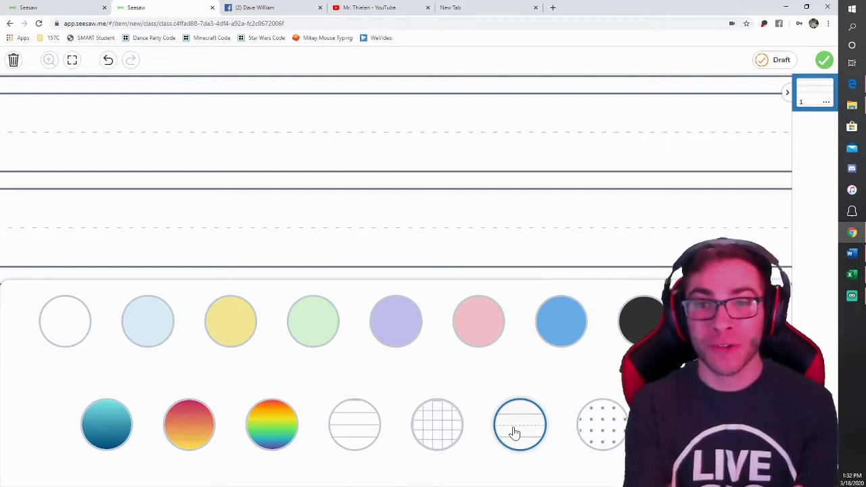
left_click(429, 426)
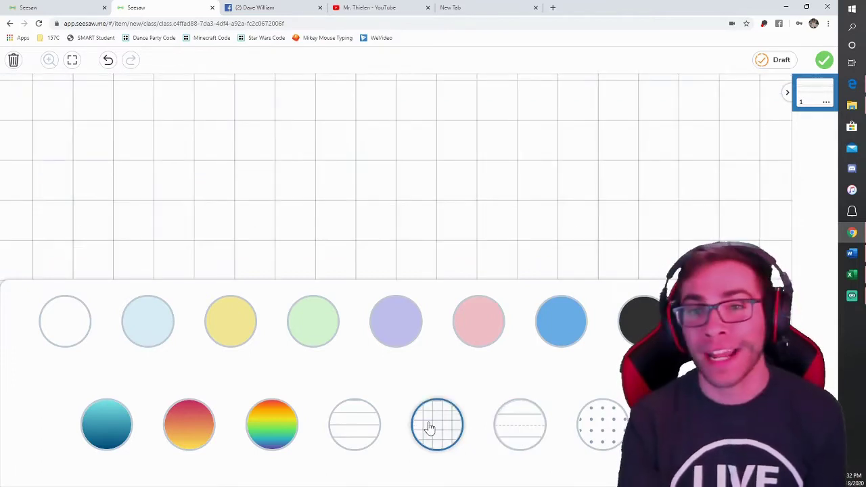
left_click(272, 429)
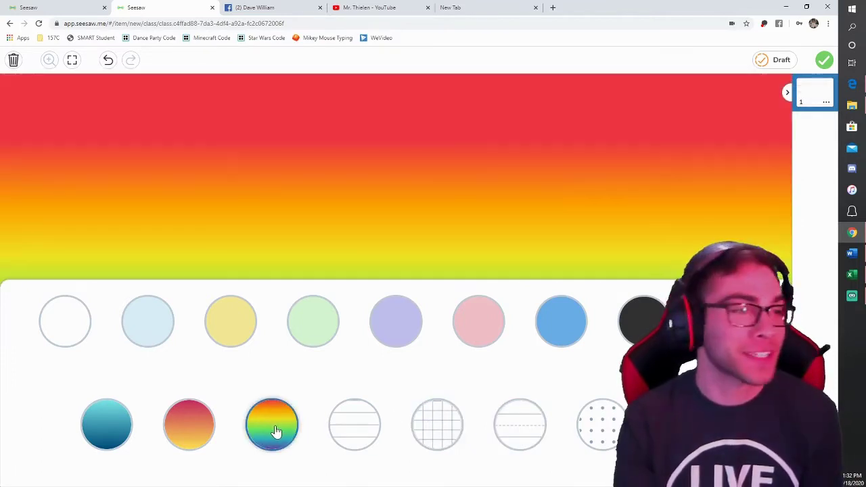
left_click(318, 192)
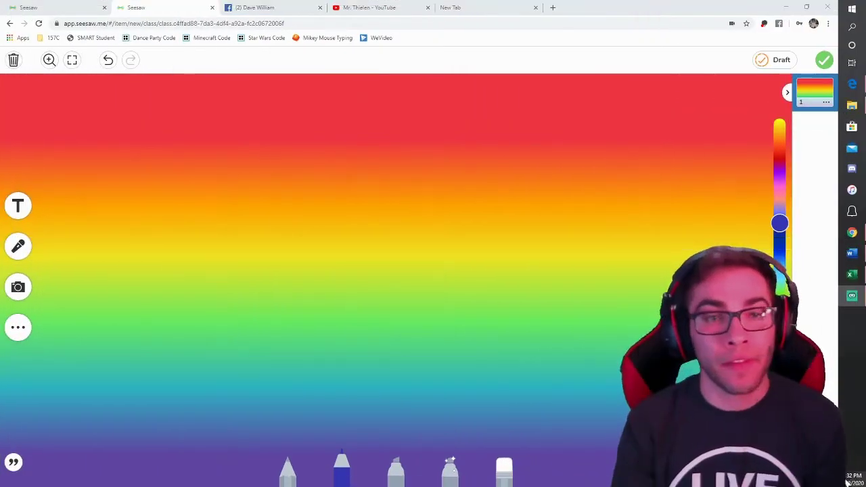
Add a text label reading "Multiplication Chart!" on two lines and place it centred at the top of the page
left_click(14, 214)
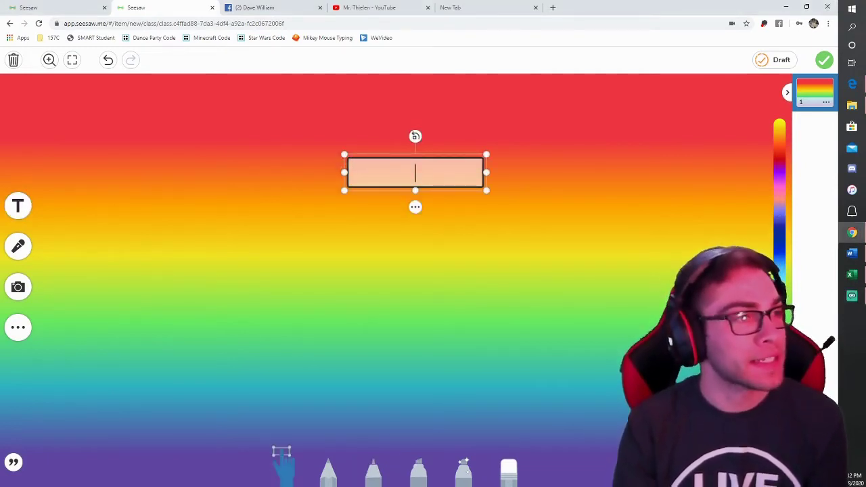
type("Multi")
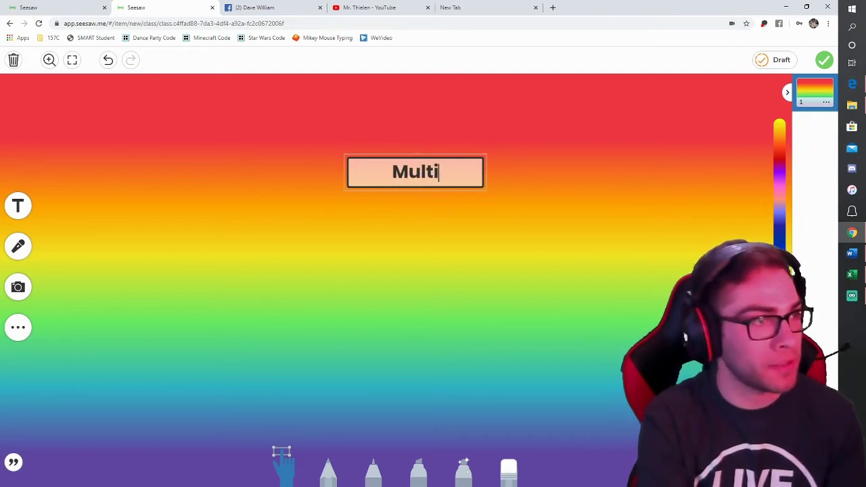
type("plication")
key("Return")
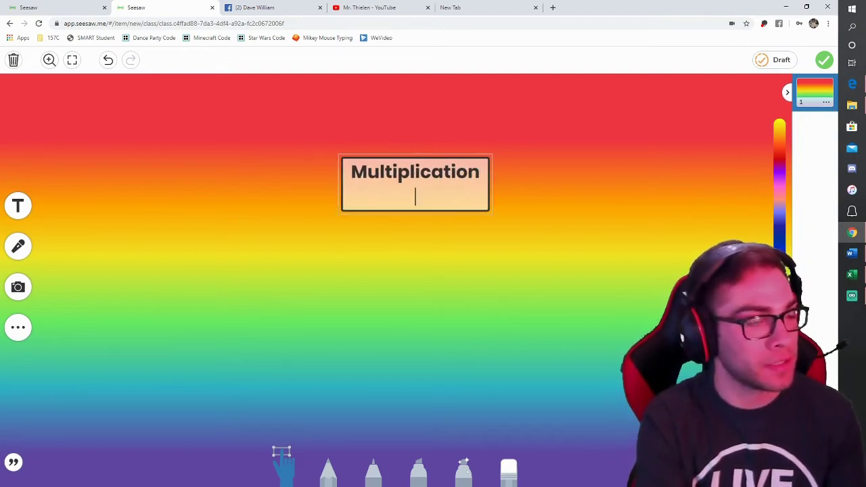
type("Chart!")
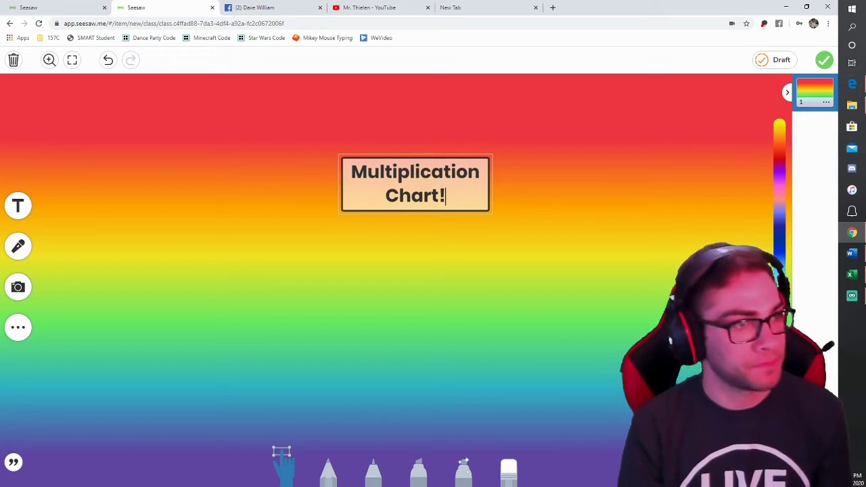
left_click(512, 261)
left_click_drag(435, 151, 427, 85)
Change the "Multiplication Chart!" label to white text on a solid fill and set its fill colour to red
left_click(414, 162)
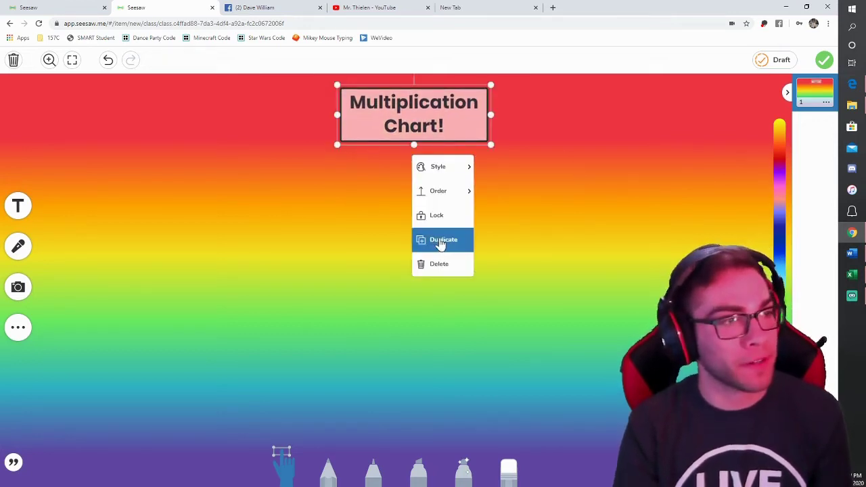
mouse_move(440, 167)
left_click(553, 233)
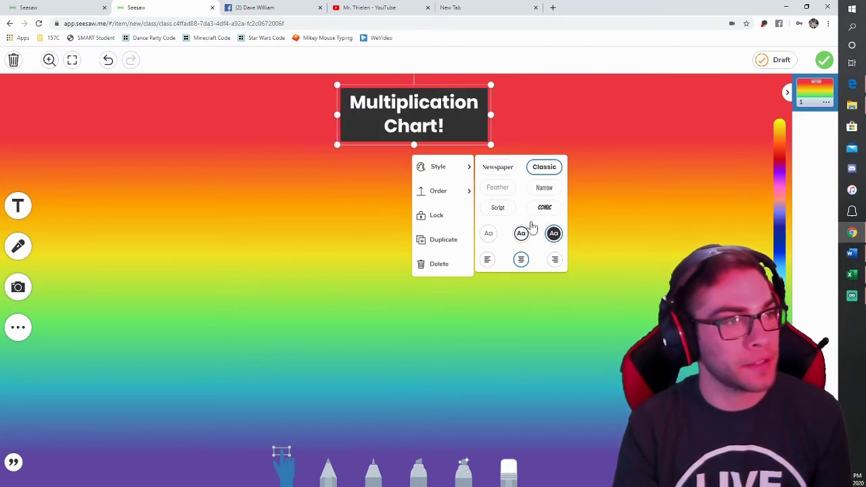
left_click_drag(778, 203, 718, 163)
left_click(718, 164)
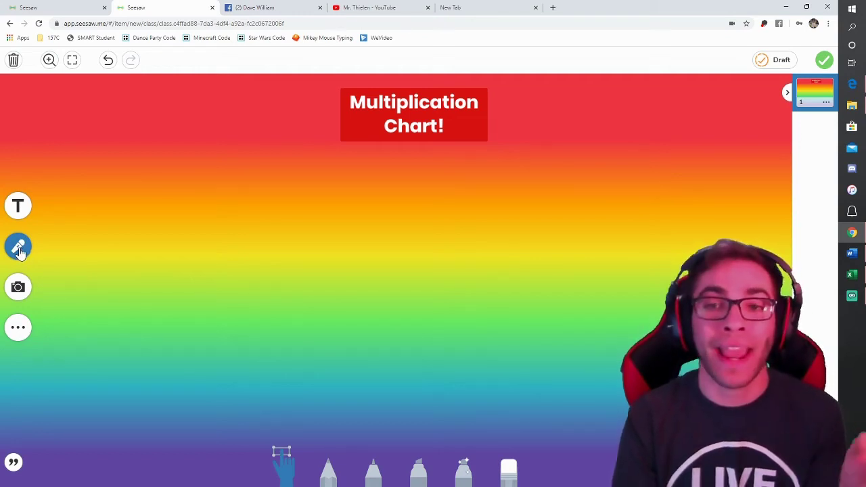
Start a voice recording and write "4 x 3 =" below the label with the dark blue marker
left_click(18, 249)
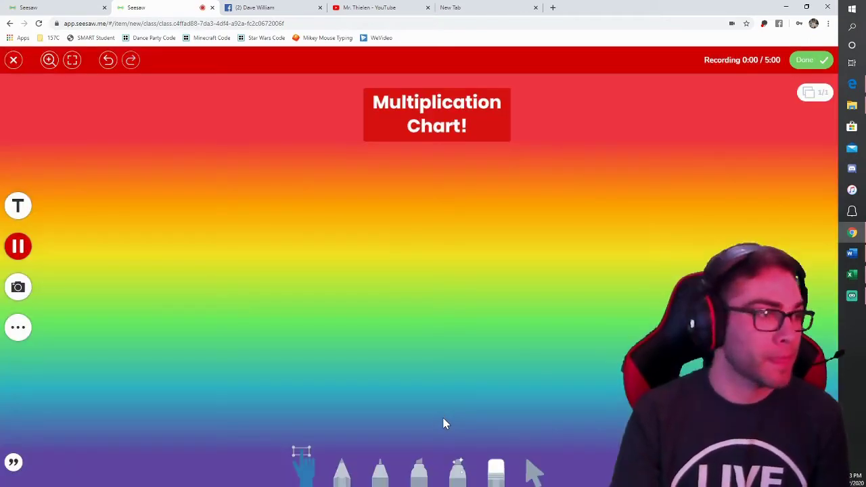
left_click(380, 474)
left_click_drag(267, 199, 295, 247)
mouse_move(308, 215)
left_mouse_down()
mouse_move(329, 241)
mouse_move(335, 213)
left_mouse_up()
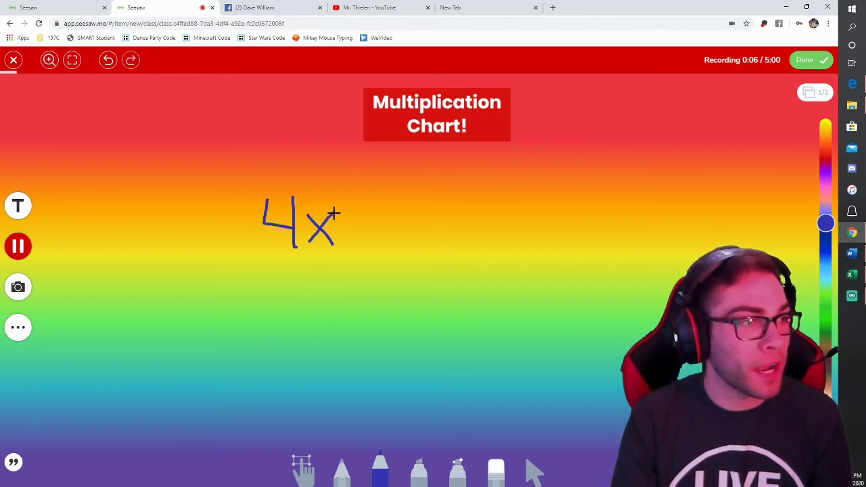
left_click_drag(367, 185, 380, 236)
mouse_move(403, 205)
left_mouse_down()
mouse_move(432, 203)
mouse_move(433, 223)
left_mouse_up()
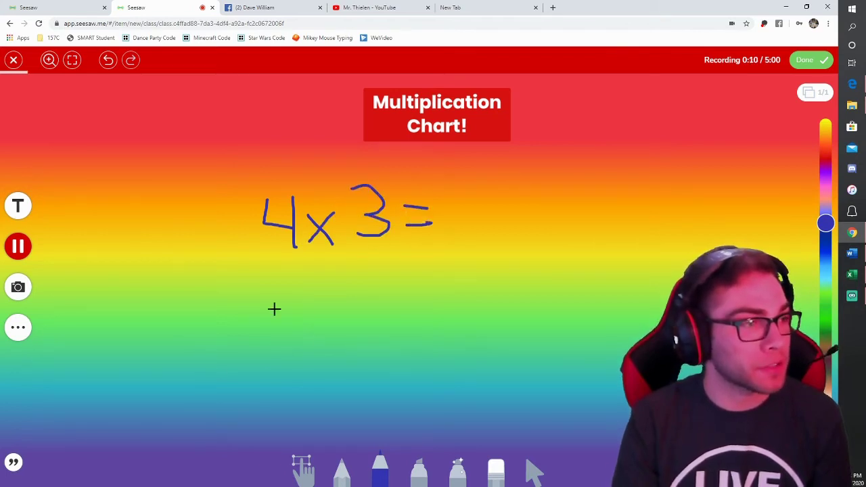
Draw an array of small circles in three rows of four beneath the multiplication equation
left_click_drag(268, 291, 276, 284)
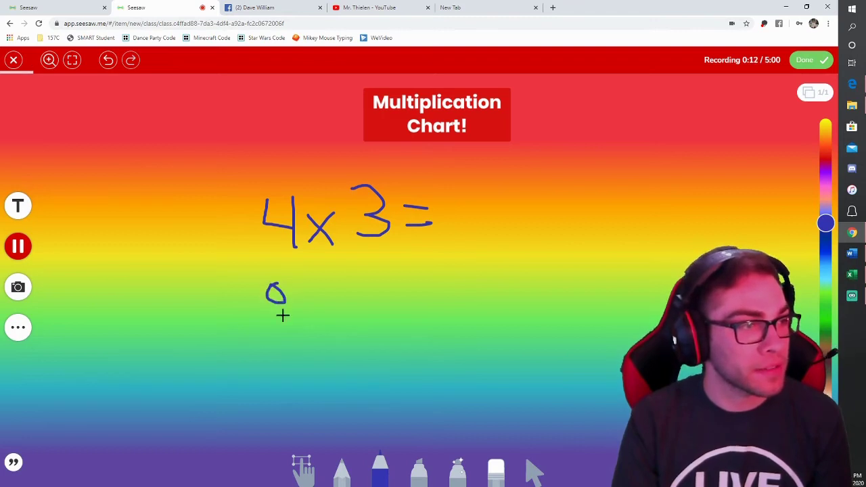
mouse_move(280, 314)
left_mouse_down()
mouse_move(270, 340)
mouse_move(279, 313)
left_mouse_up()
mouse_move(275, 356)
left_mouse_down()
mouse_move(262, 375)
mouse_move(278, 353)
left_mouse_up()
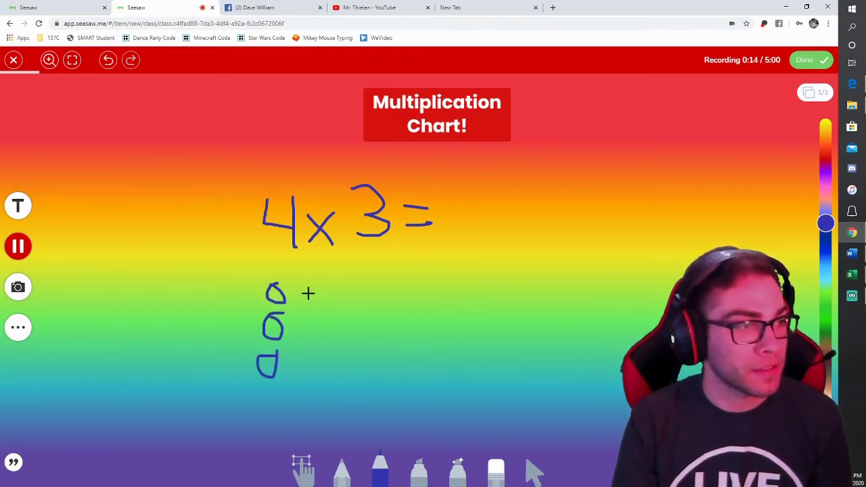
left_click_drag(292, 295, 297, 284)
mouse_move(306, 321)
left_mouse_down()
mouse_move(291, 330)
mouse_move(305, 319)
left_mouse_up()
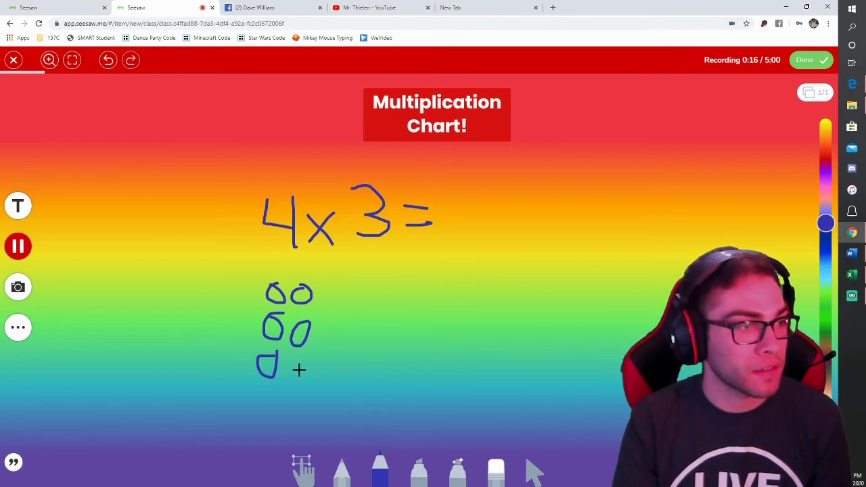
mouse_move(295, 355)
left_mouse_down()
mouse_move(287, 385)
mouse_move(294, 356)
left_mouse_up()
left_click_drag(323, 305, 324, 289)
mouse_move(337, 330)
left_mouse_down()
mouse_move(332, 354)
mouse_move(338, 328)
left_mouse_up()
left_click_drag(322, 364, 316, 369)
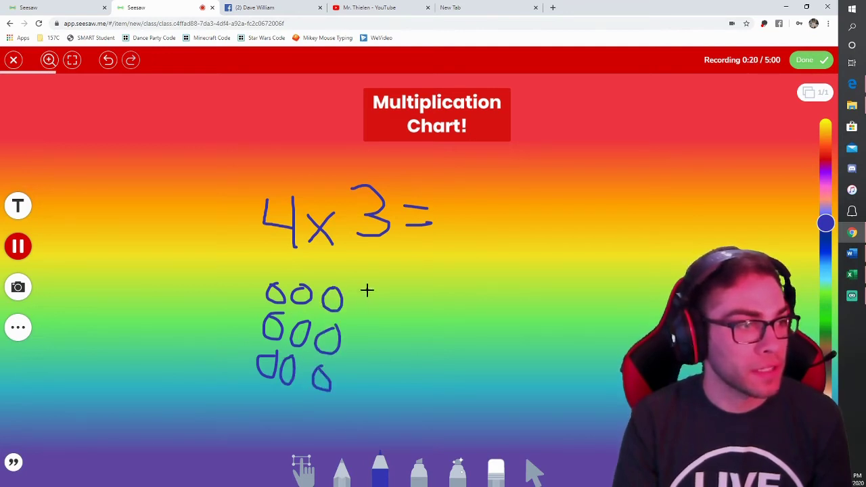
left_click_drag(367, 289, 362, 293)
left_click_drag(354, 333, 347, 345)
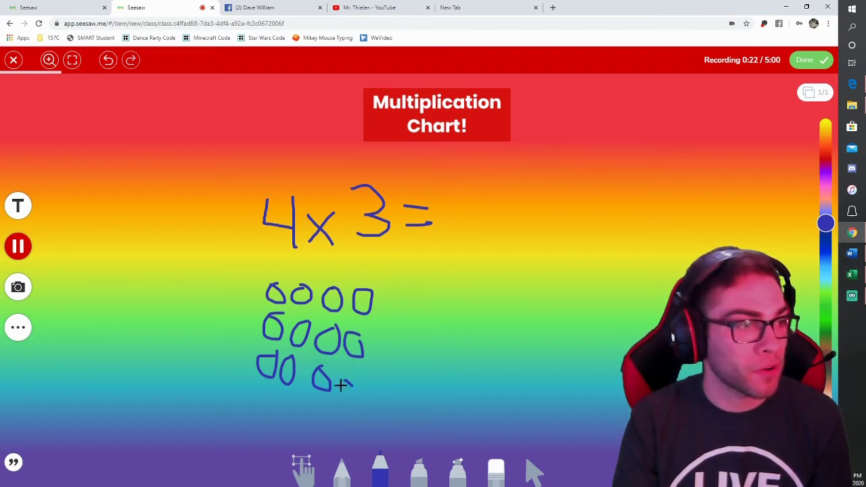
left_click_drag(341, 385, 344, 381)
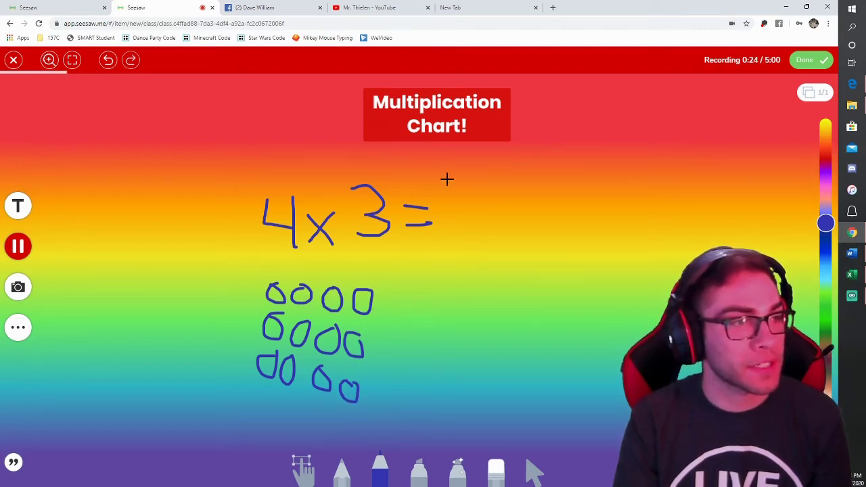
Write 12 as the equation's answer, finish the recording and play it back
mouse_move(446, 181)
left_mouse_down()
mouse_move(440, 237)
mouse_move(477, 178)
mouse_move(466, 237)
mouse_move(492, 245)
left_mouse_up()
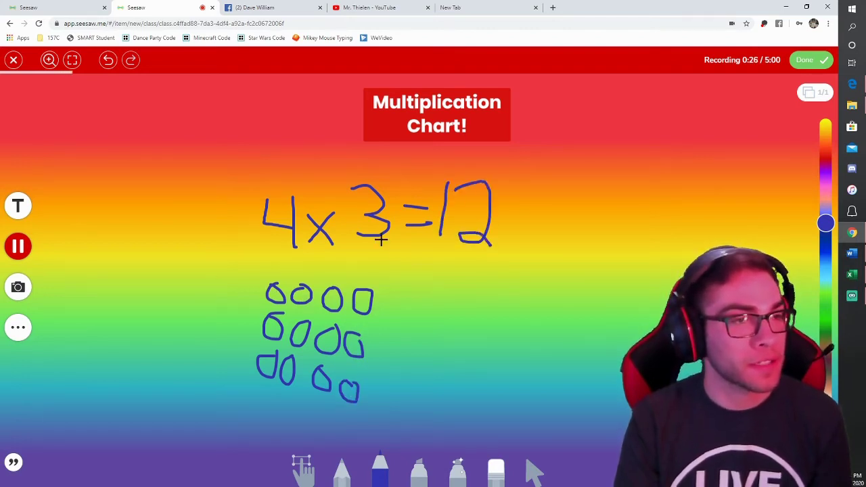
left_click(805, 61)
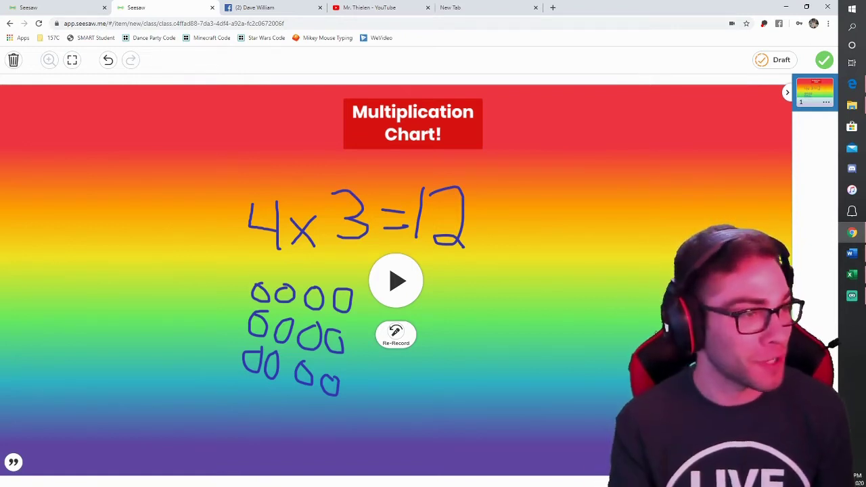
left_click(392, 285)
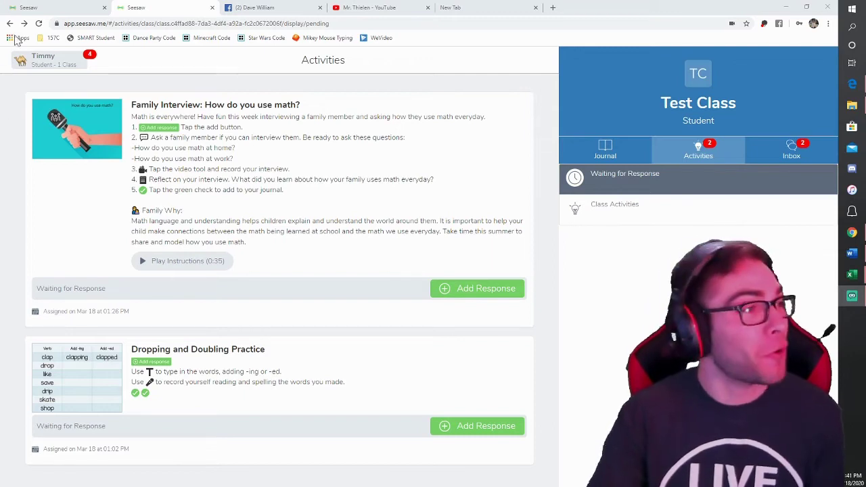
Look over the student's account options and the posts in the student's Test Class journal
left_click(57, 73)
left_click(209, 60)
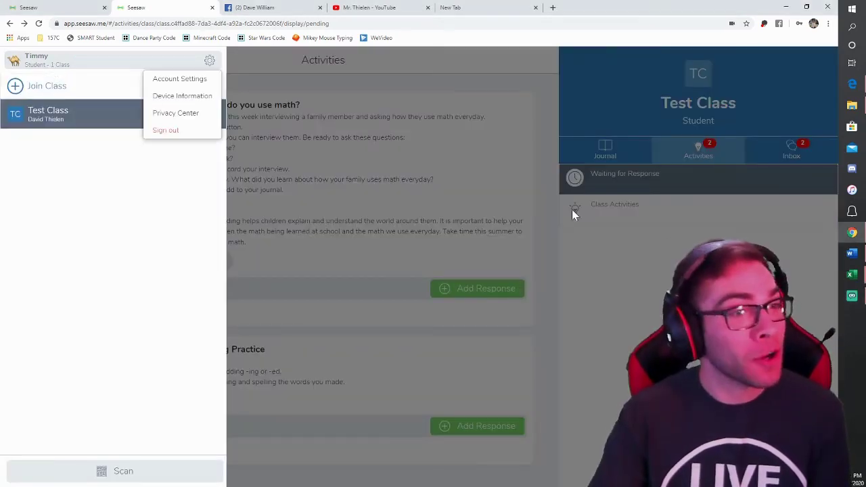
left_click(668, 222)
left_click(604, 150)
scroll(257, 271, "down", 5)
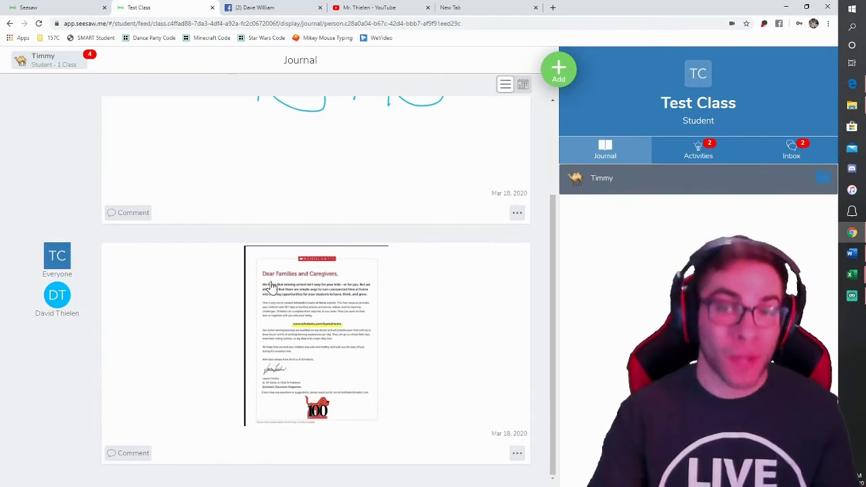
scroll(311, 289, "up", 2)
Respond to the "Family Interview: How do you use math?" activity with a note containing the teacher's name, saved as a draft
left_click(697, 154)
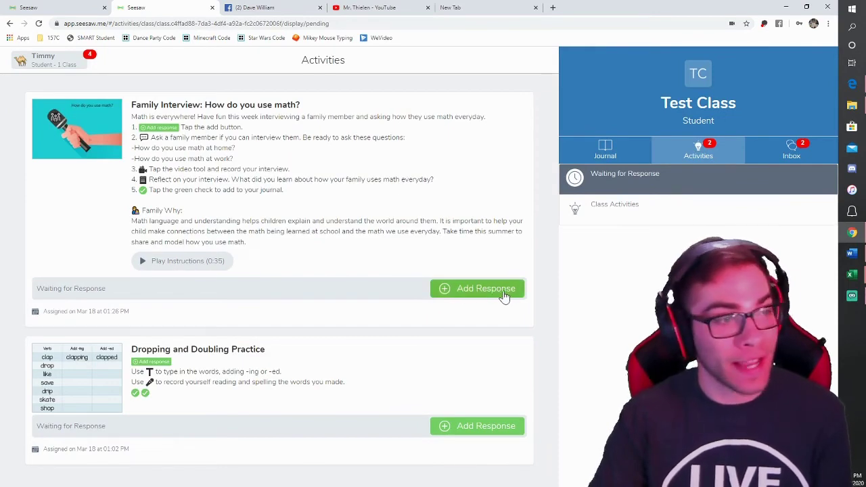
left_click(487, 296)
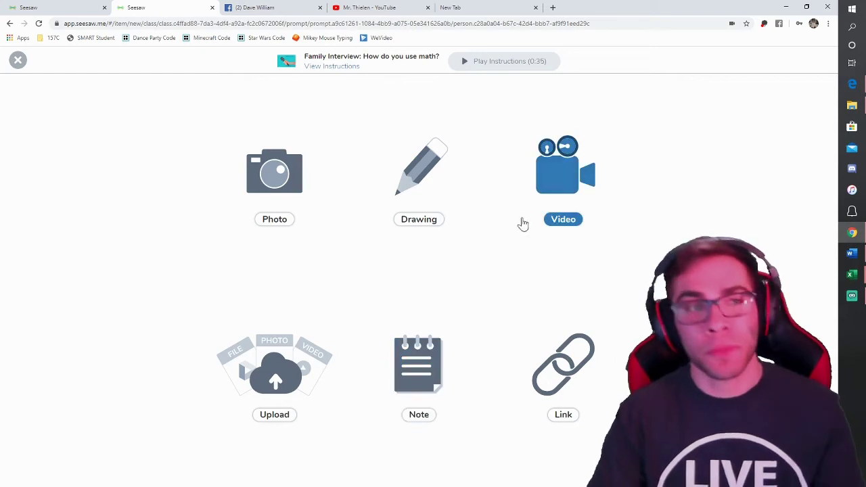
left_click(441, 366)
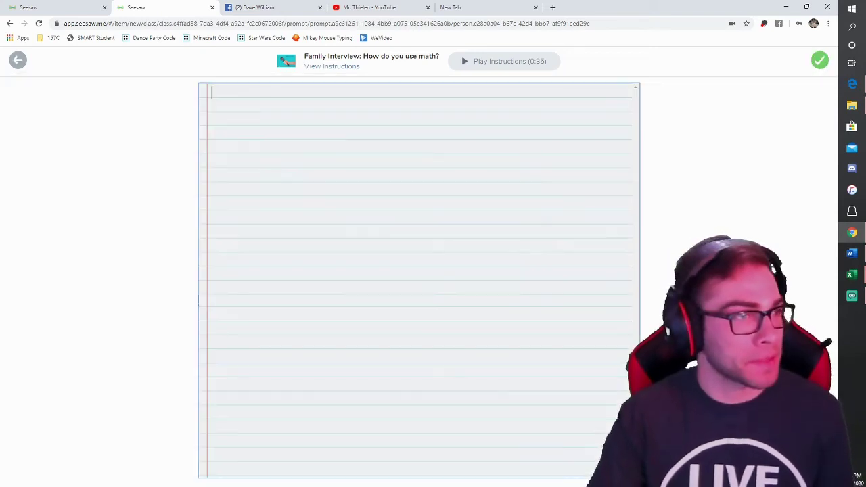
type("Mr. Thielen")
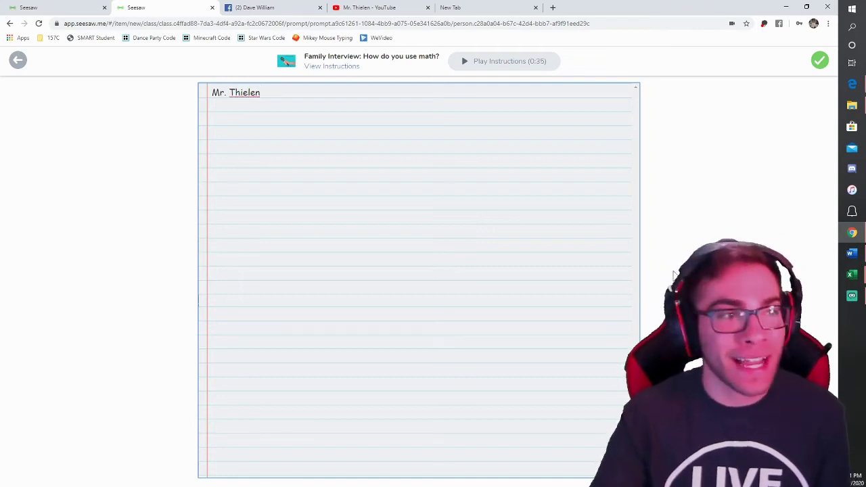
left_click(820, 62)
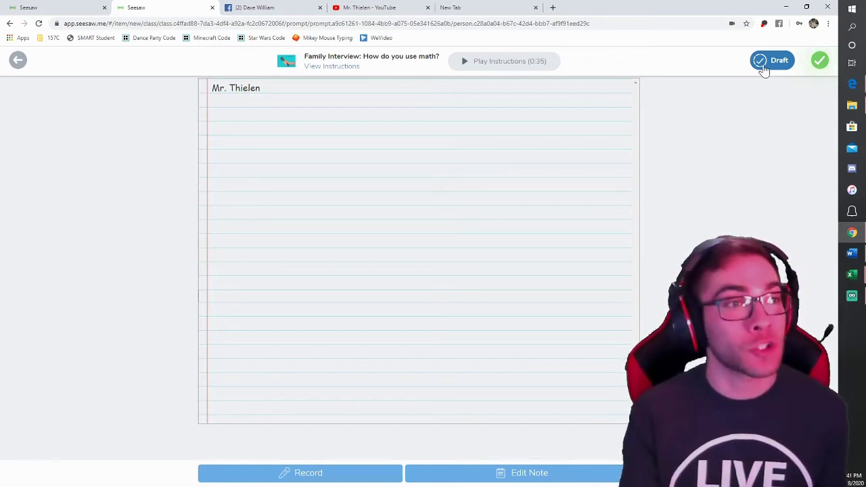
left_click(763, 69)
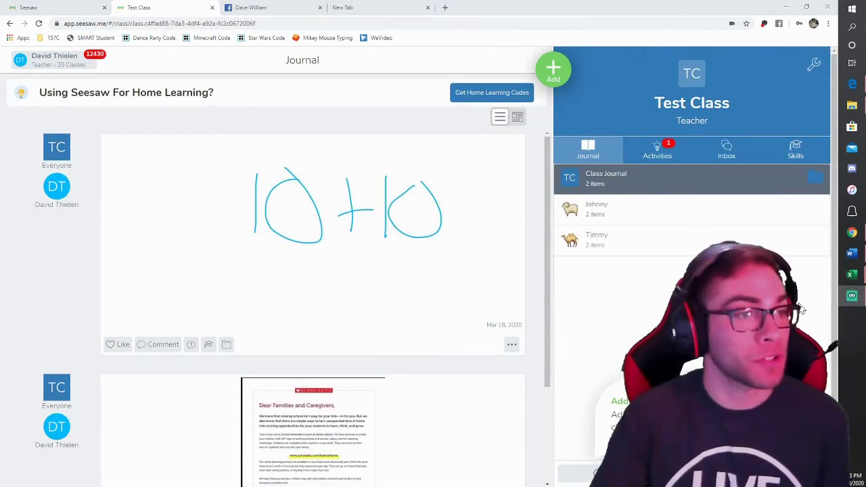
From the teacher's class activities, open the student's draft response to the Family Interview activity for editing
left_click(661, 150)
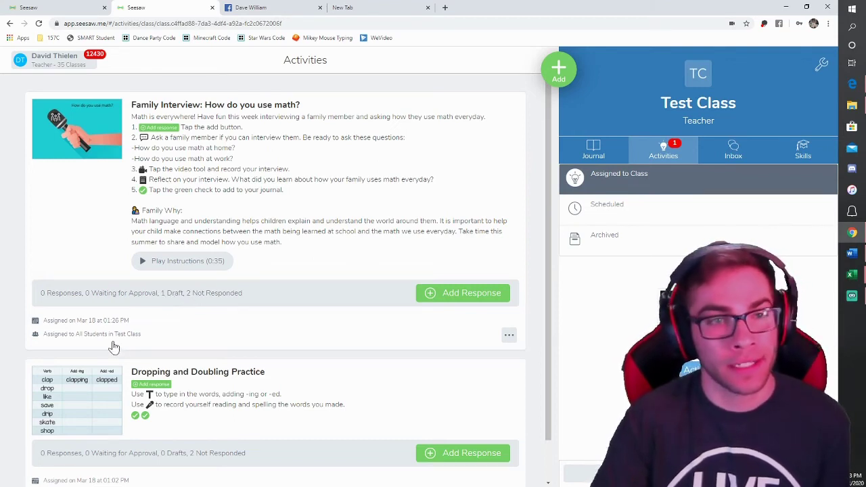
left_click(416, 323)
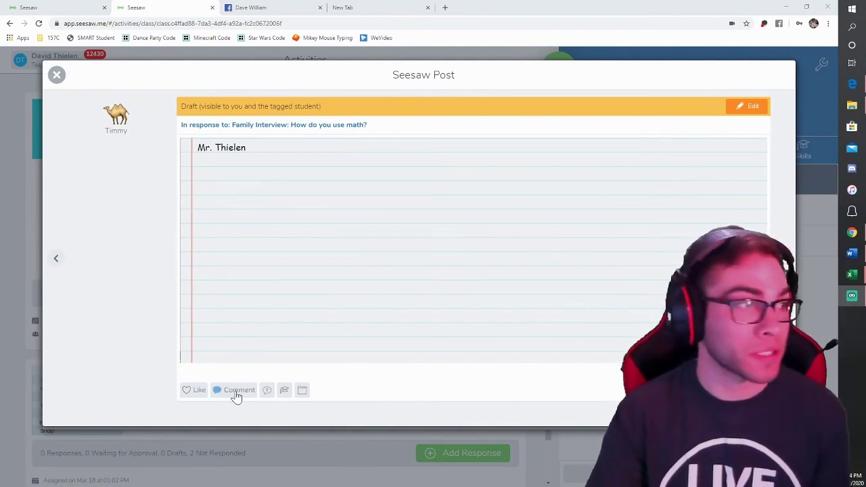
left_click(747, 108)
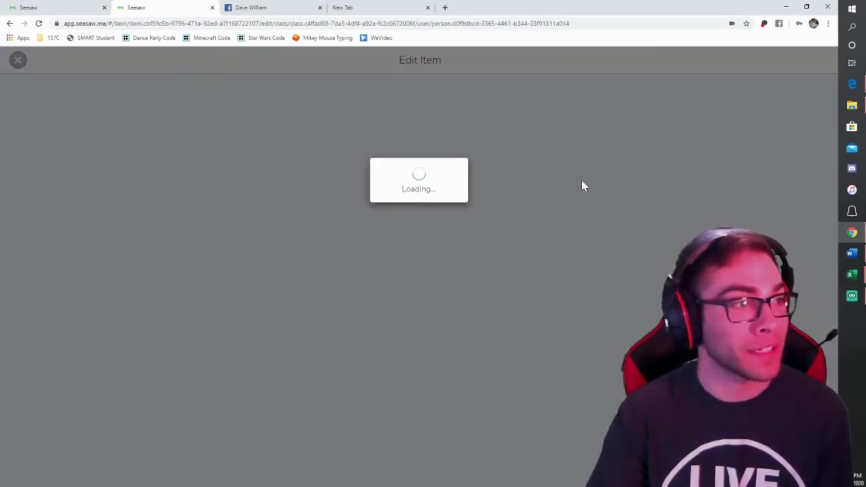